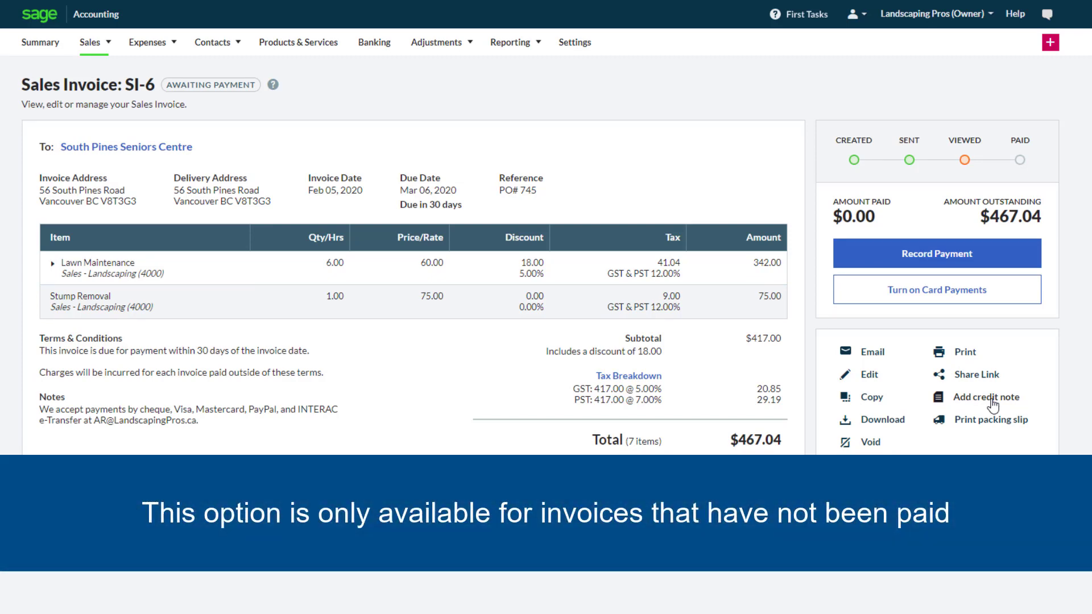
Start a credit note from this sales invoice, dated 02/05/2020 with the reference SI-6
{"action": "left_click", "coordinate": [991, 401]}
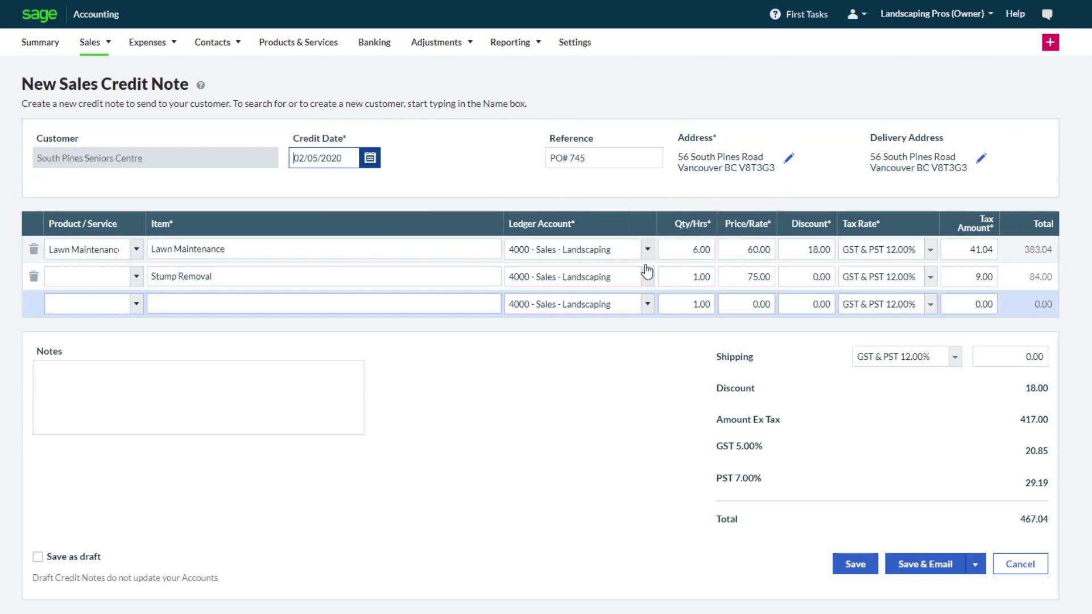
{"action": "left_click", "coordinate": [370, 159]}
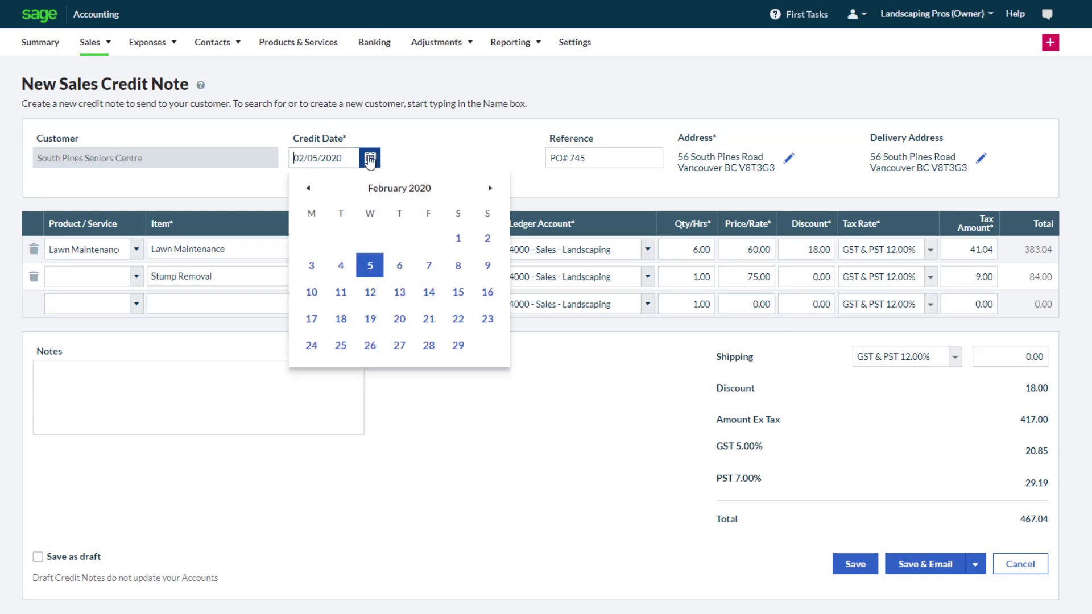
{"action": "left_click", "coordinate": [373, 265]}
{"action": "key", "text": "Tab"}
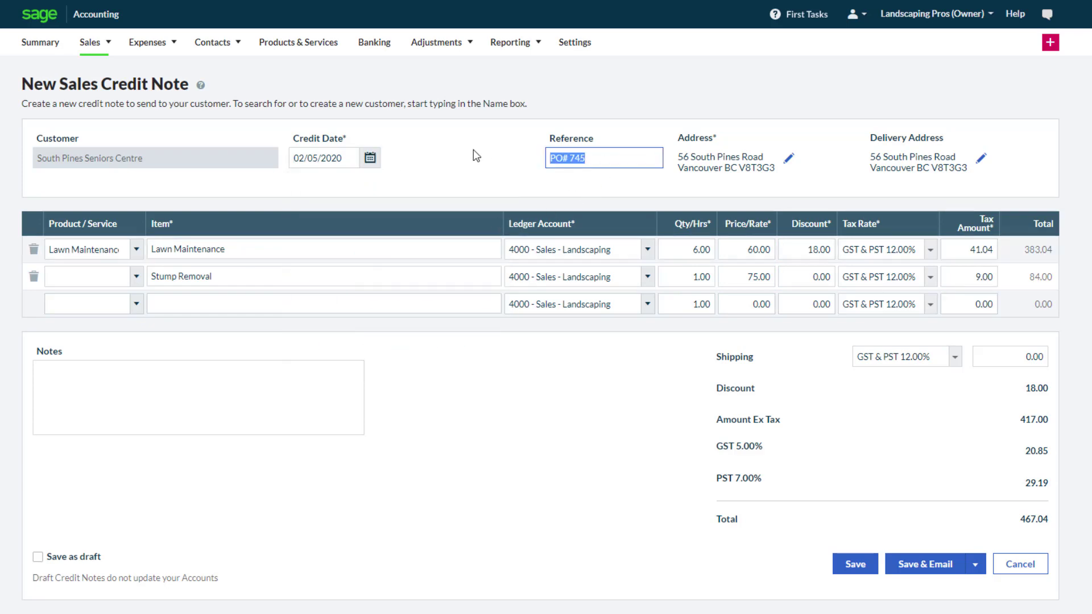
{"action": "type", "text": "SI-6"}
Set the Lawn Maintenance line to quantity 2 with a 5% discount, and remove the Stump Removal line
{"action": "left_click", "coordinate": [684, 248]}
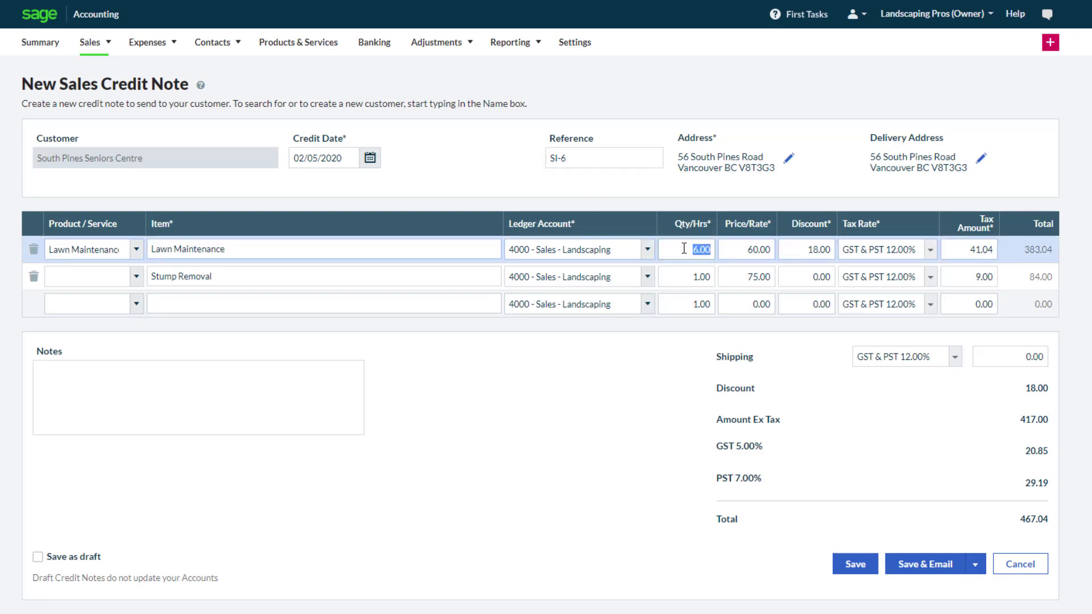
{"action": "type", "text": "2"}
{"action": "key", "text": "Tab"}
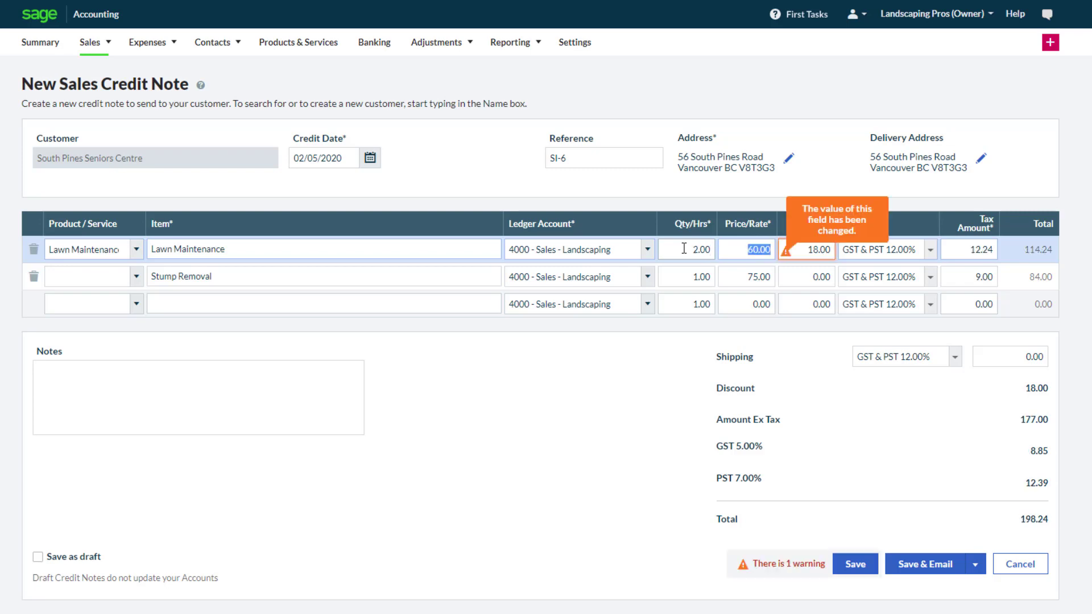
{"action": "left_click", "coordinate": [807, 251]}
{"action": "left_click", "coordinate": [892, 282]}
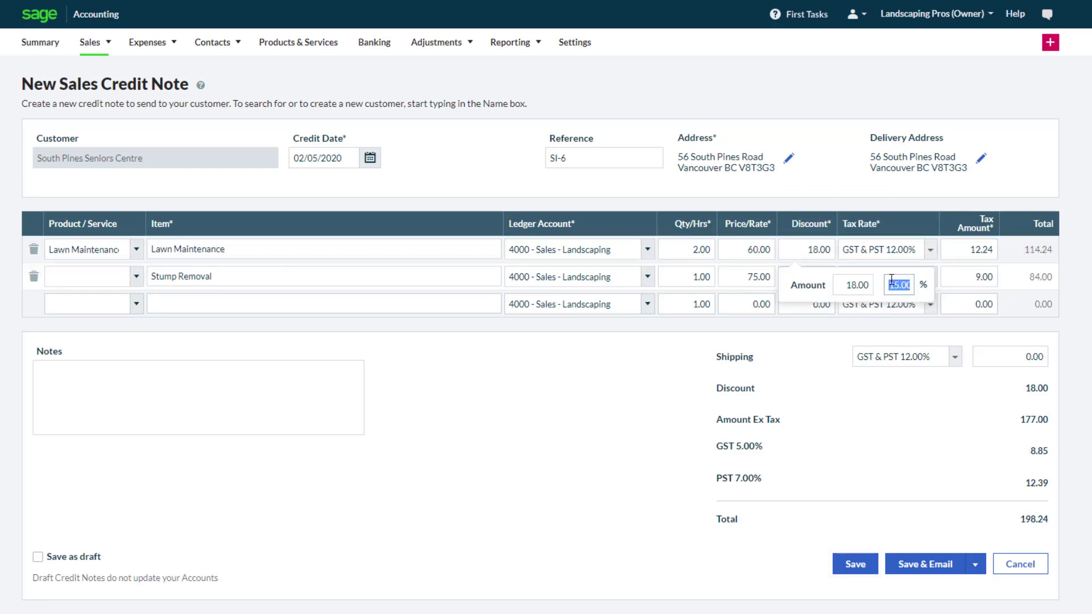
{"action": "type", "text": "5"}
{"action": "key", "text": "Tab"}
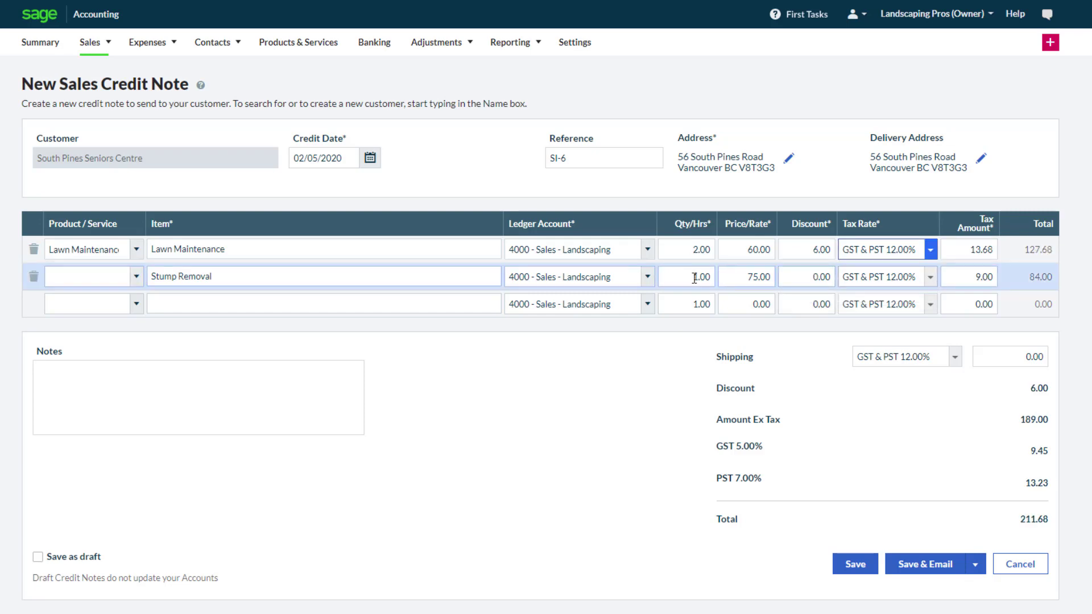
{"action": "left_click", "coordinate": [33, 277]}
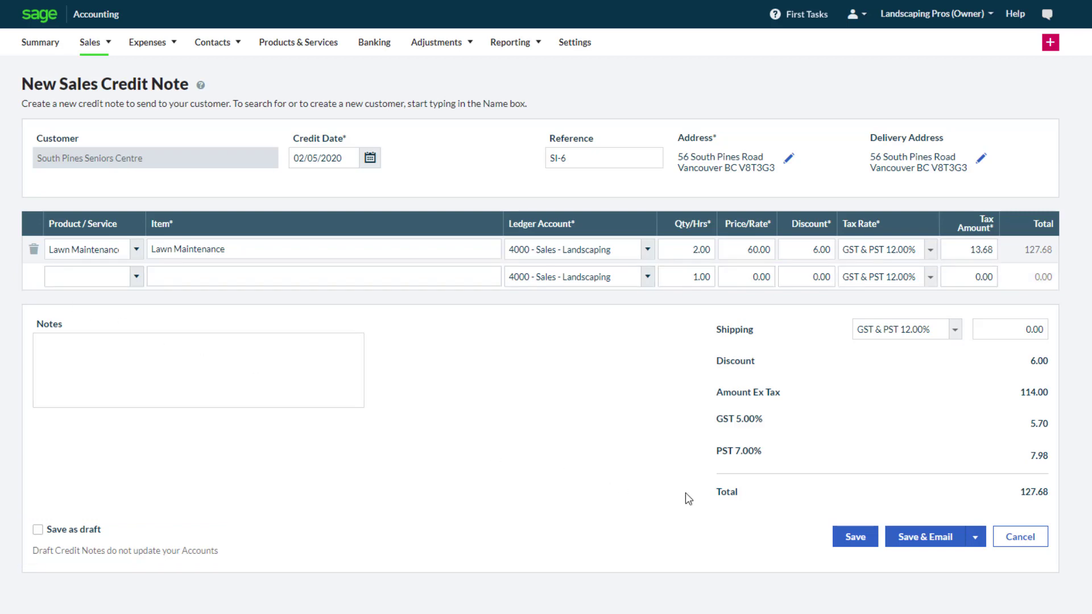
Save the sales credit note and email it to the customer with the default message and PDF attachment
{"action": "left_click", "coordinate": [972, 538]}
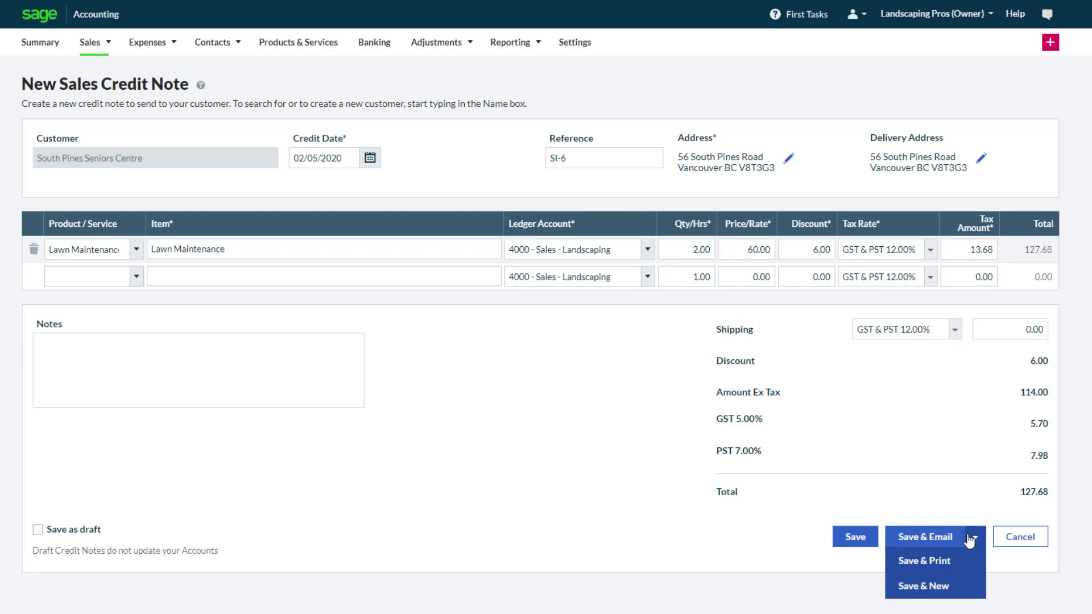
{"action": "left_click", "coordinate": [933, 540]}
{"action": "left_click", "coordinate": [933, 540]}
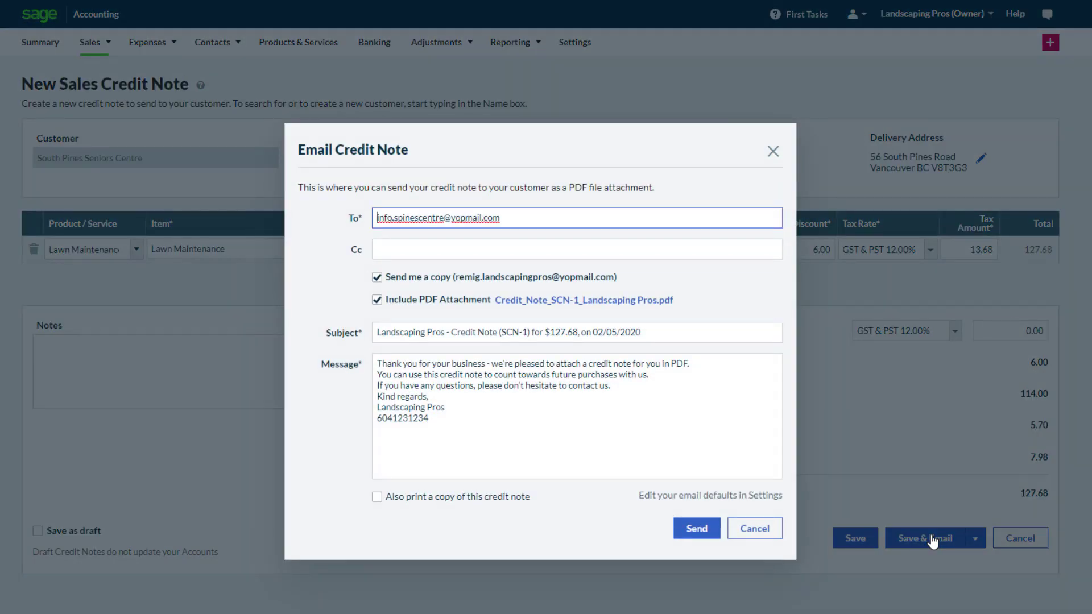
{"action": "left_click", "coordinate": [708, 534]}
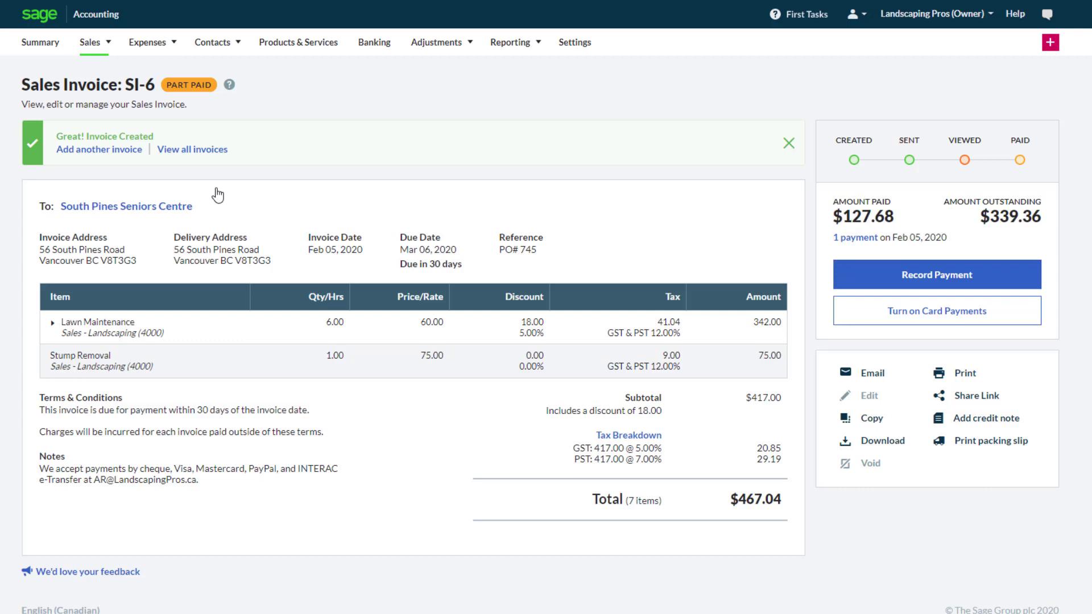
Create a new standalone sales credit note for Armstrong Home Hardware from the sales credit notes list
{"action": "left_click", "coordinate": [91, 43]}
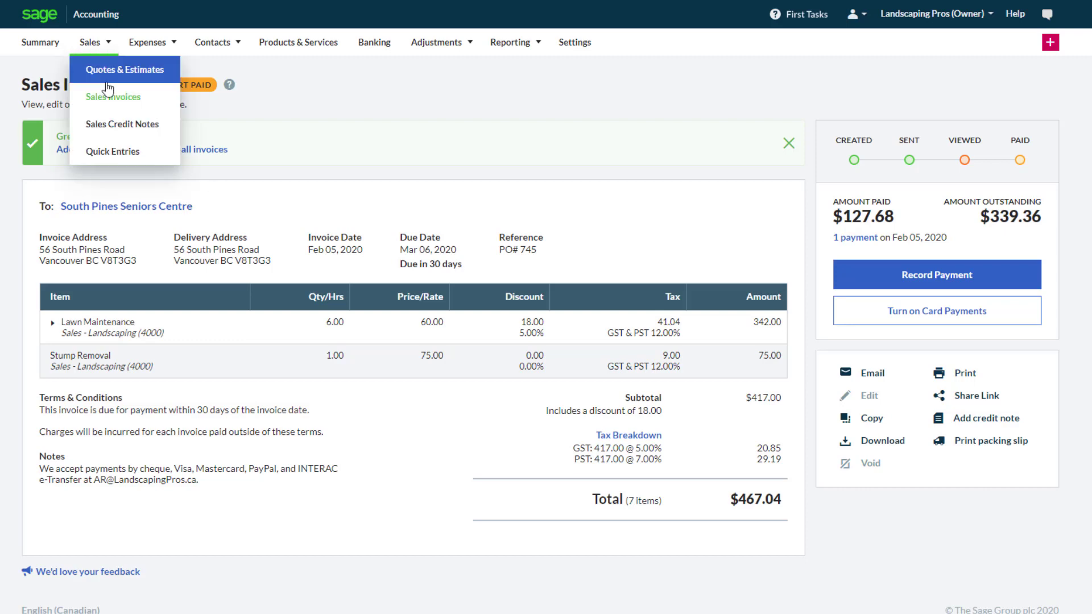
{"action": "left_click", "coordinate": [123, 125]}
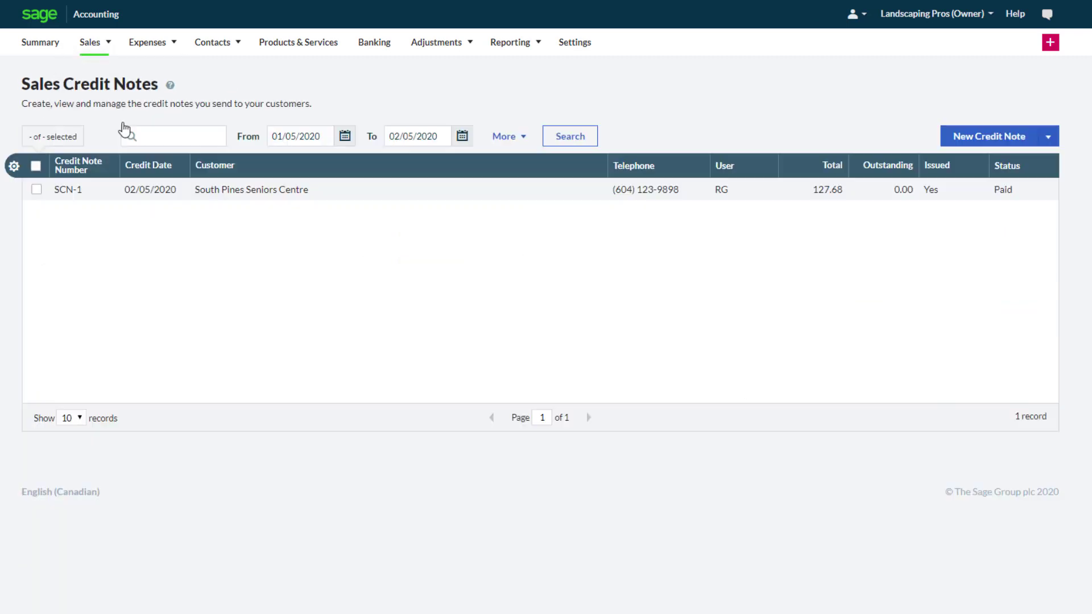
{"action": "left_click", "coordinate": [974, 137]}
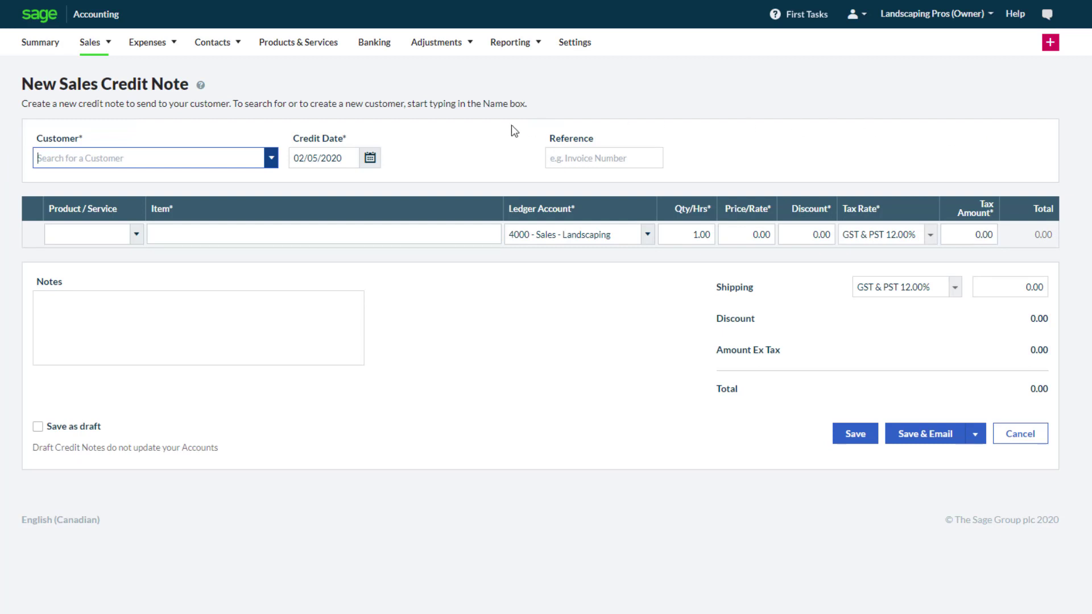
{"action": "left_click", "coordinate": [271, 164]}
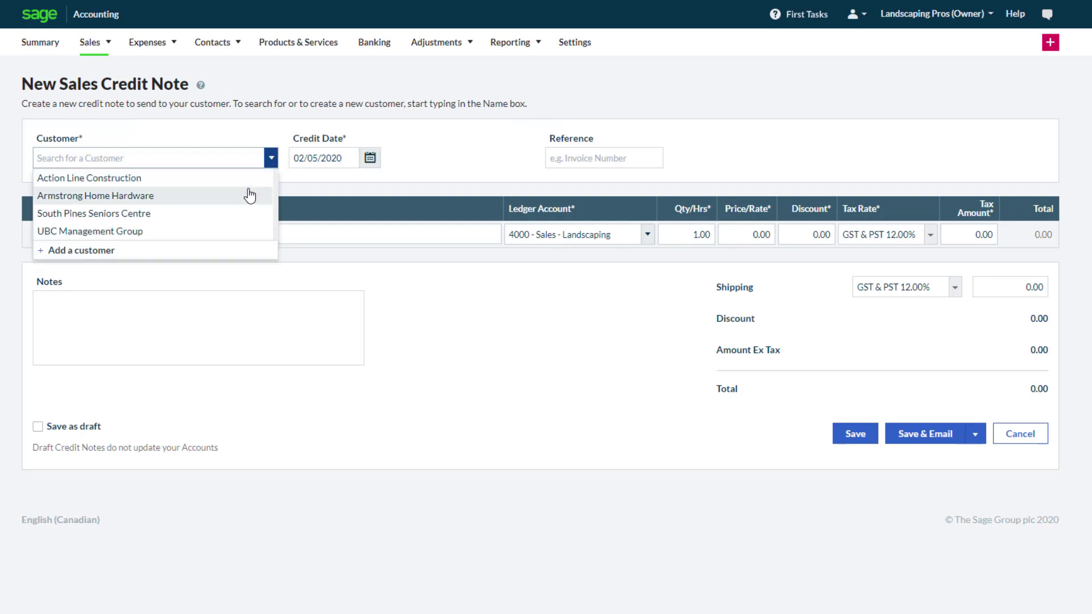
{"action": "left_click", "coordinate": [248, 195]}
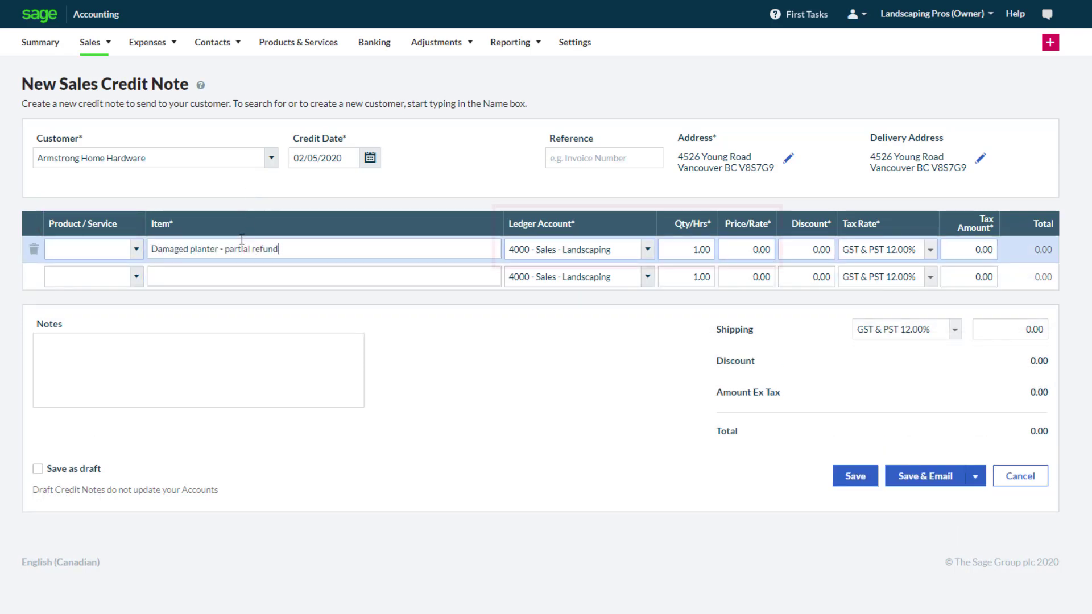
Price the "Damaged planter - partial refund" line at 35, then save the credit note and email it to the customer
{"action": "left_click", "coordinate": [750, 249]}
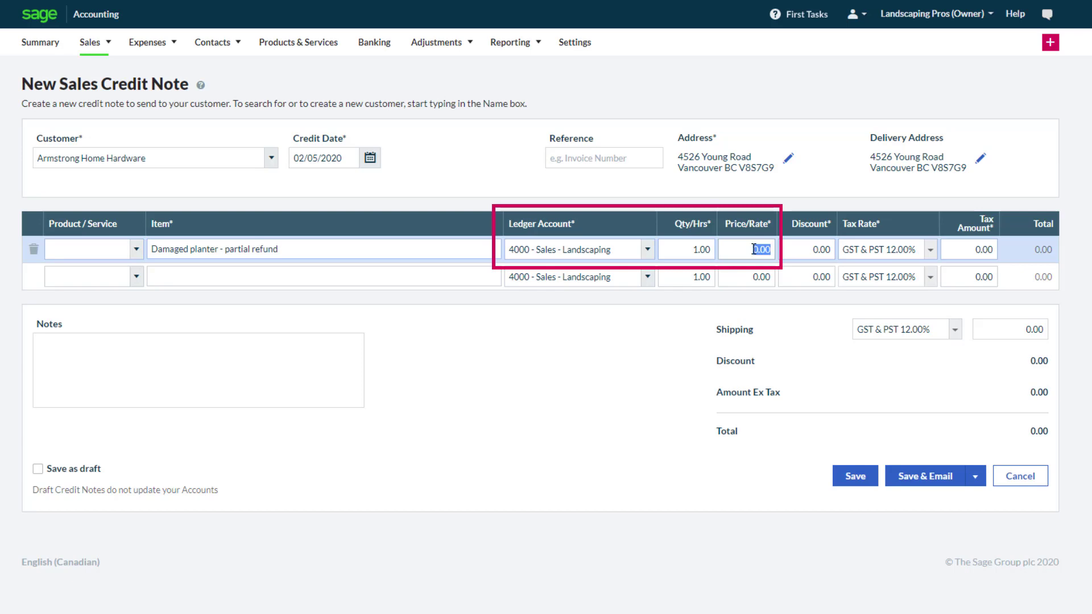
{"action": "type", "text": "35"}
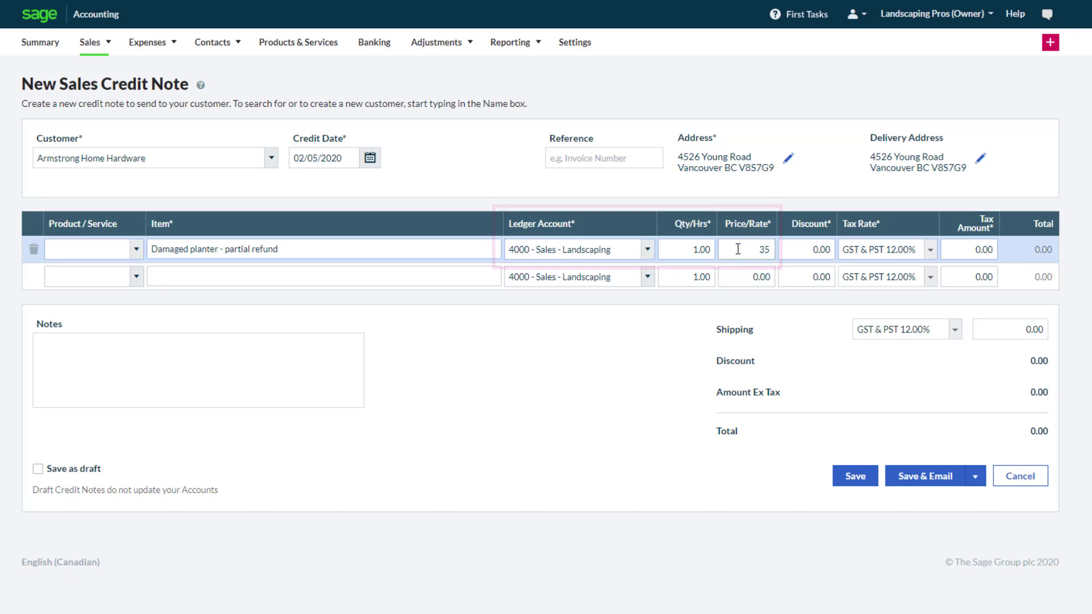
{"action": "key", "text": "Tab"}
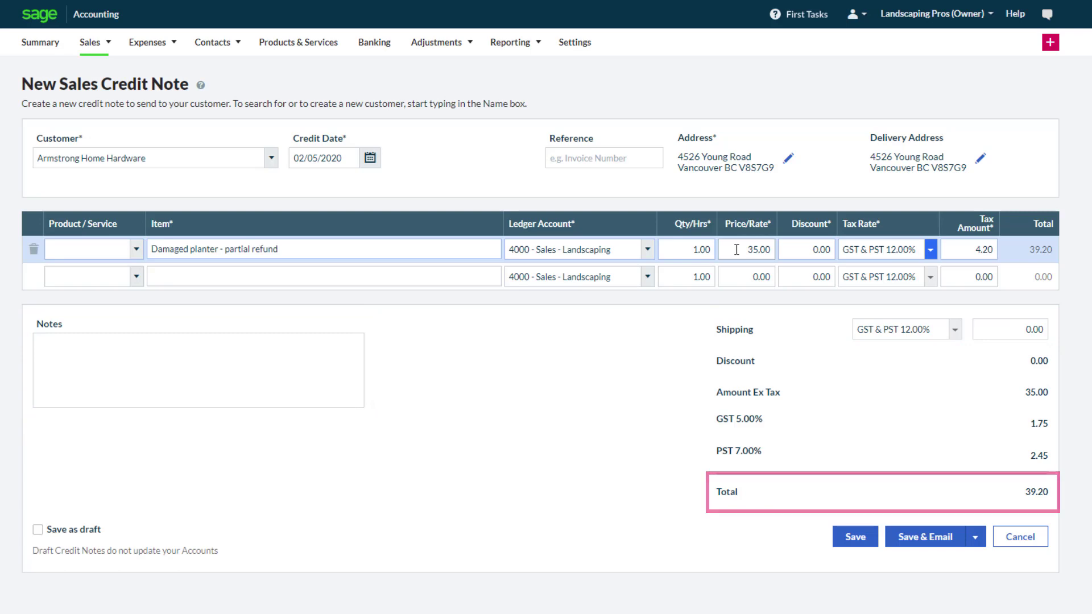
{"action": "left_click", "coordinate": [906, 529]}
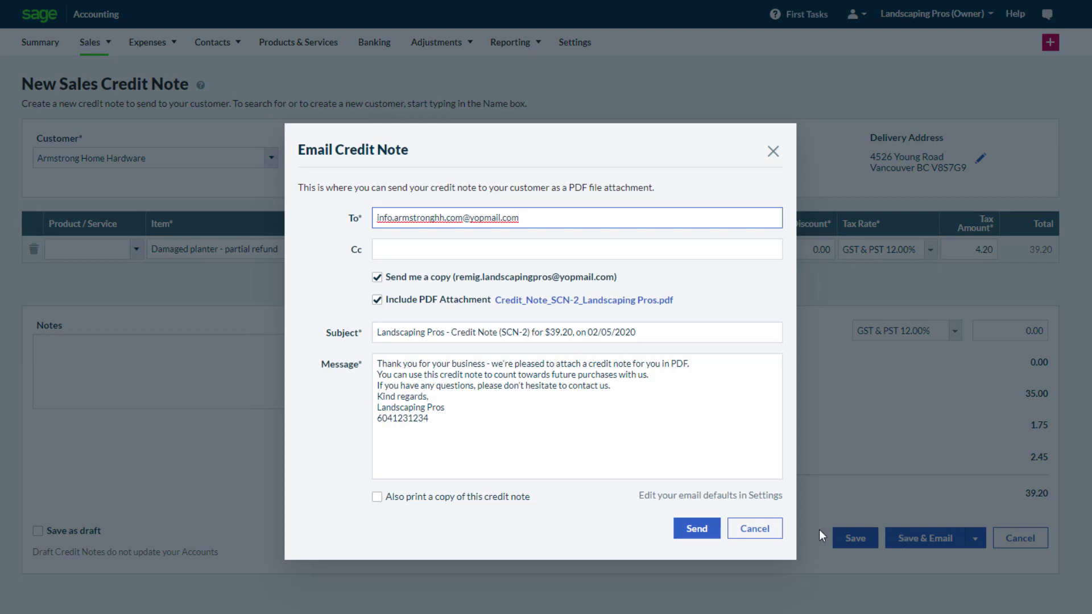
{"action": "left_click", "coordinate": [695, 530]}
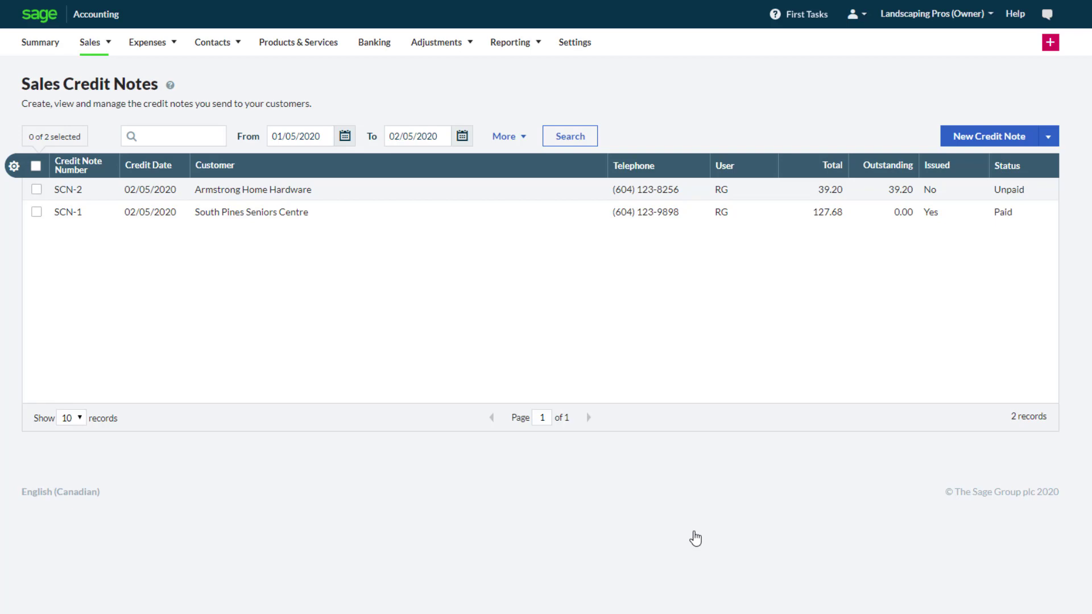
Start a vendor credit note from the 02/05/2020 Landscaping Depot bill and set its vendor reference to CN39
{"action": "mouse_move", "coordinate": [151, 47]}
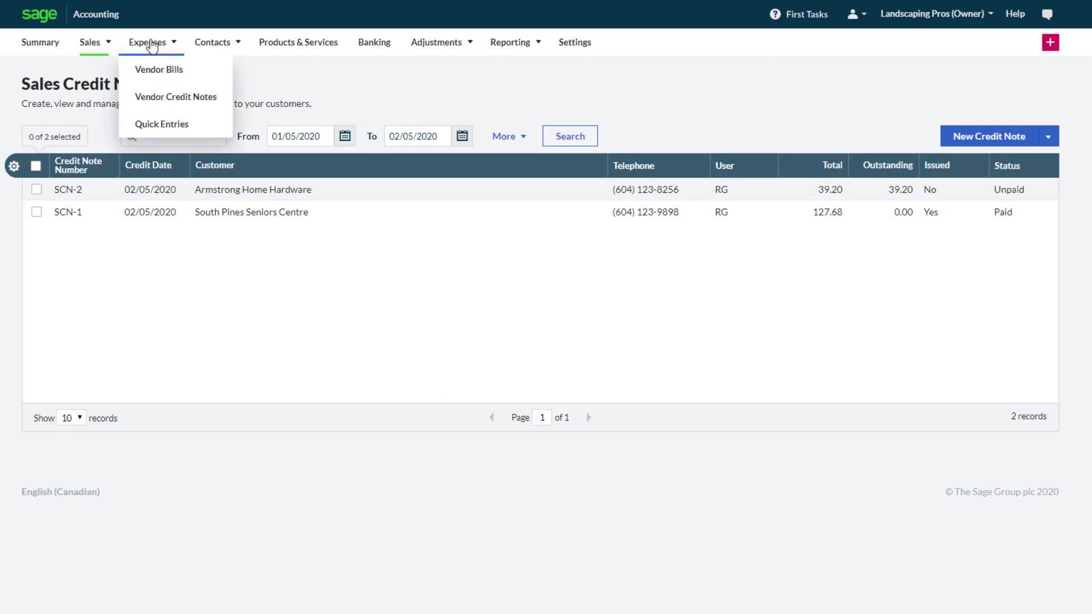
{"action": "left_click", "coordinate": [149, 70]}
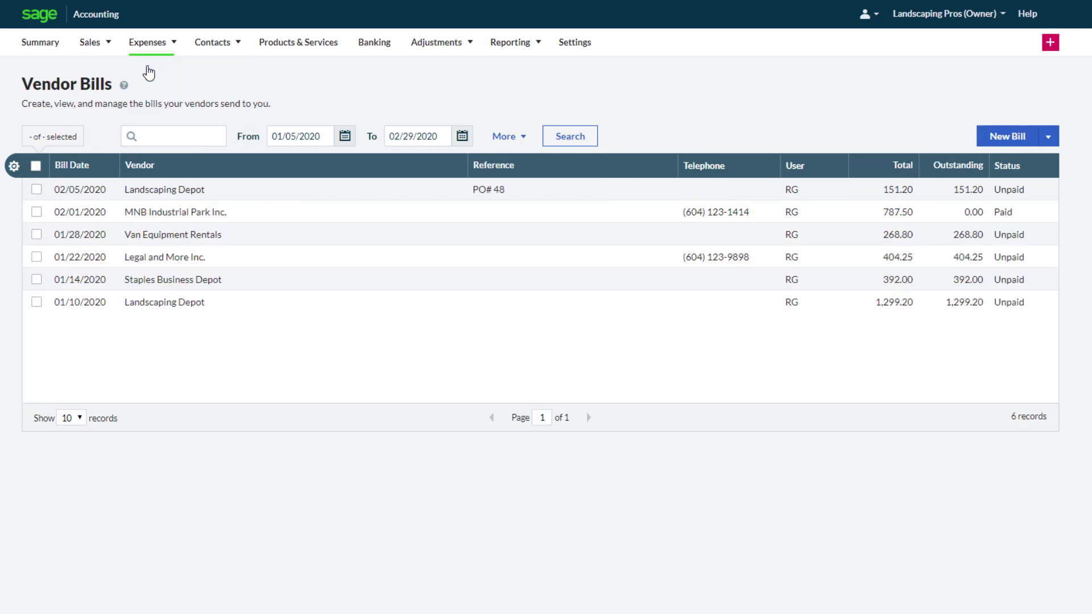
{"action": "left_click", "coordinate": [167, 192]}
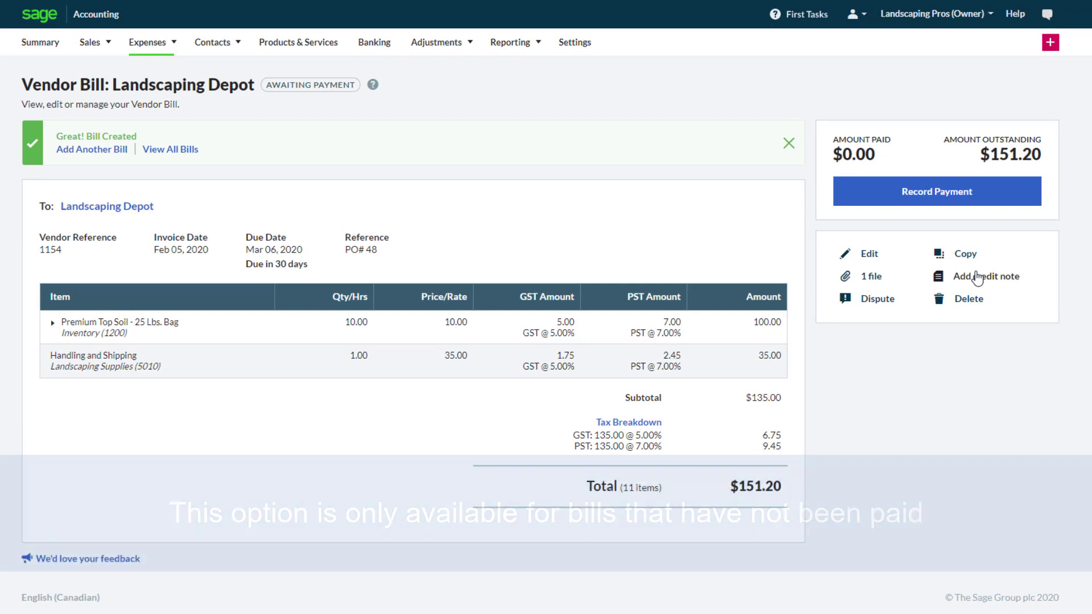
{"action": "left_click", "coordinate": [977, 277]}
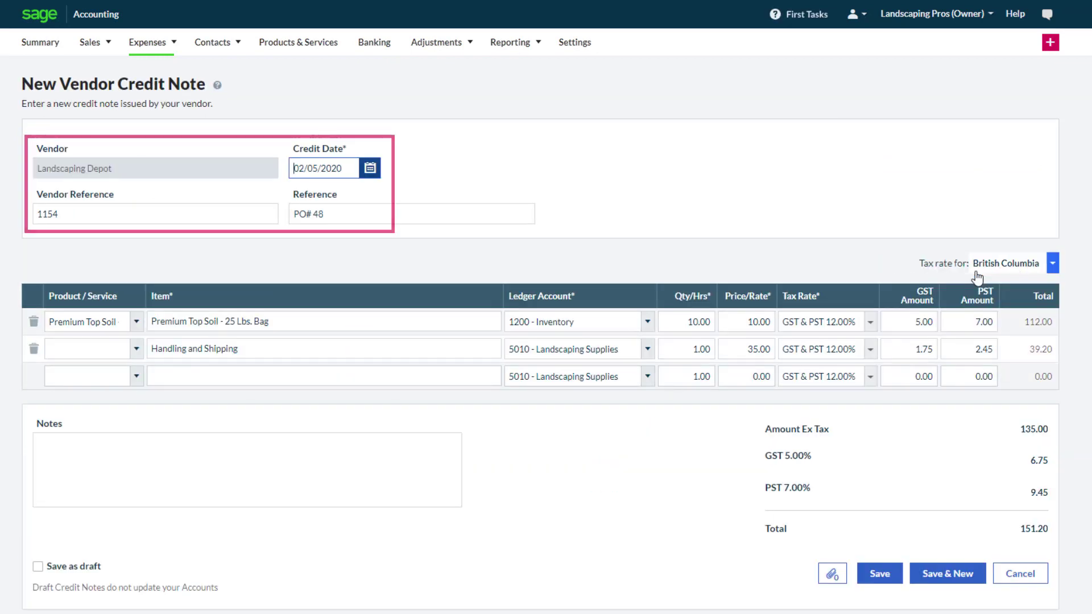
{"action": "double_click", "coordinate": [69, 215]}
{"action": "type", "text": "CN39"}
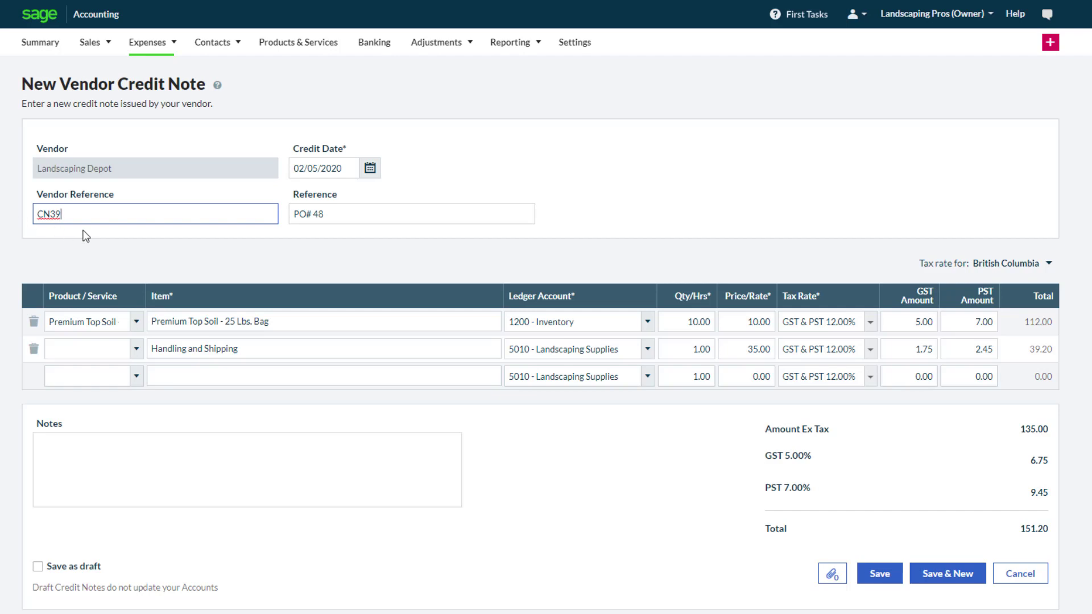
Limit the credit to a quantity of 1 Premium Top Soil without the Handling and Shipping line, and save the vendor credit note
{"action": "left_click", "coordinate": [668, 316]}
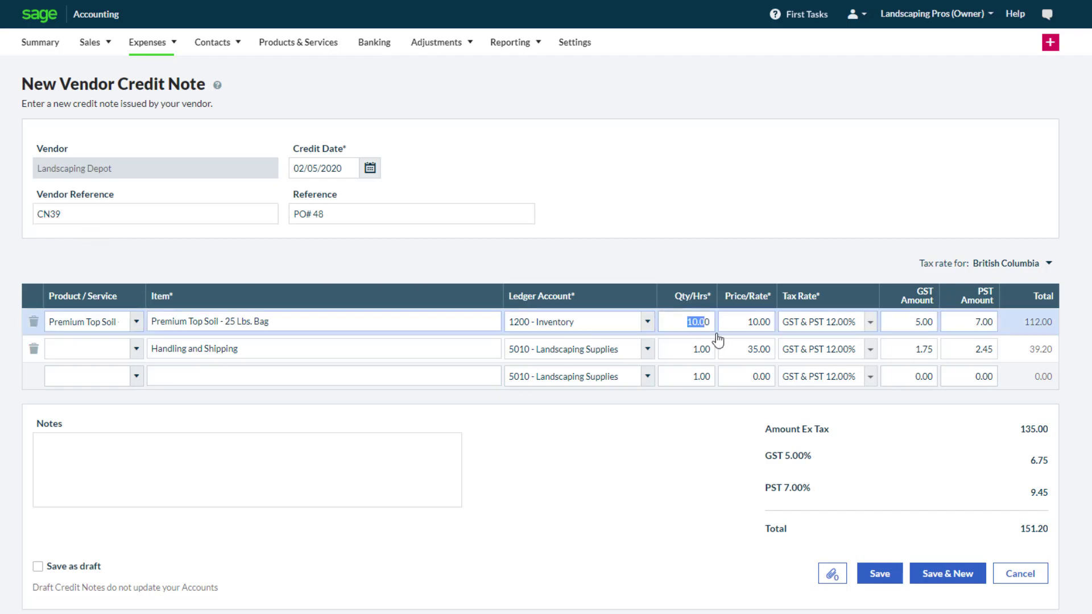
{"action": "type", "text": "1"}
{"action": "key", "text": "Tab"}
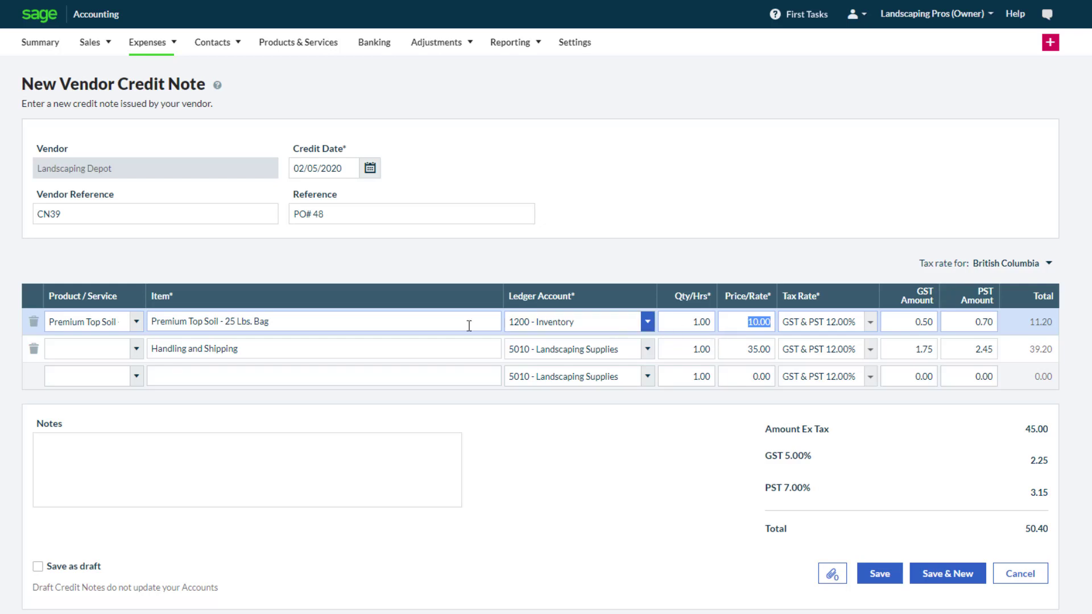
{"action": "left_click", "coordinate": [33, 352]}
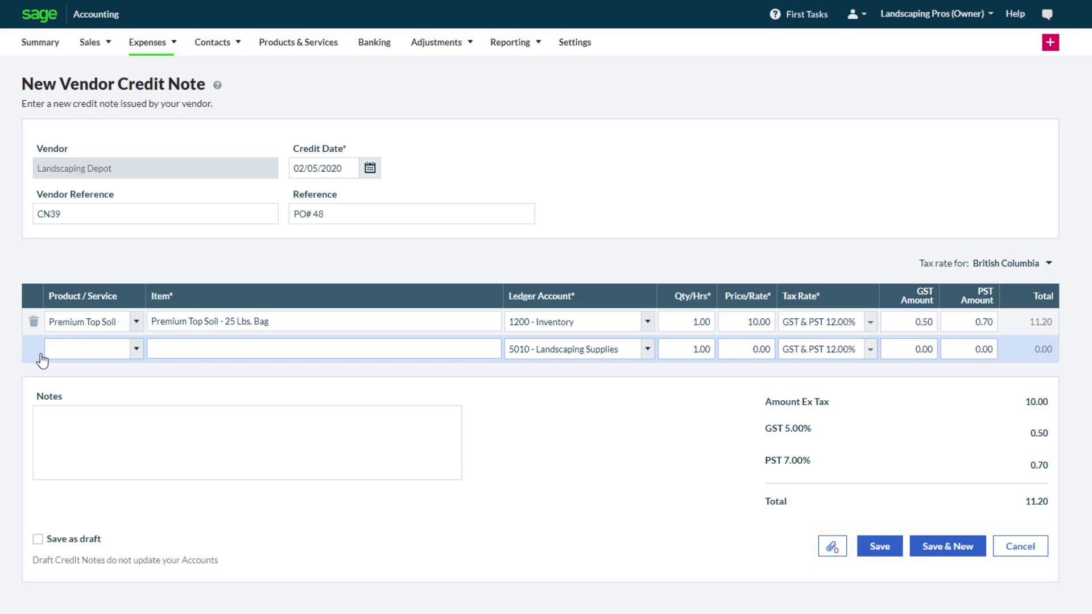
{"action": "left_click", "coordinate": [880, 549]}
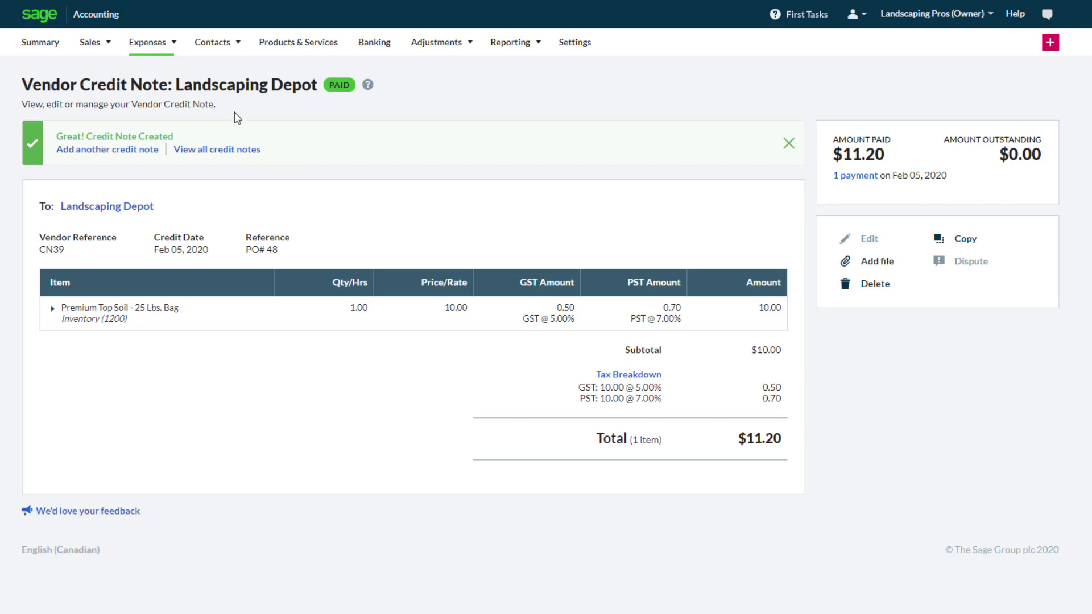
Create a new standalone vendor credit note for Staples Business Depot with the vendor reference CN9487
{"action": "mouse_move", "coordinate": [149, 42]}
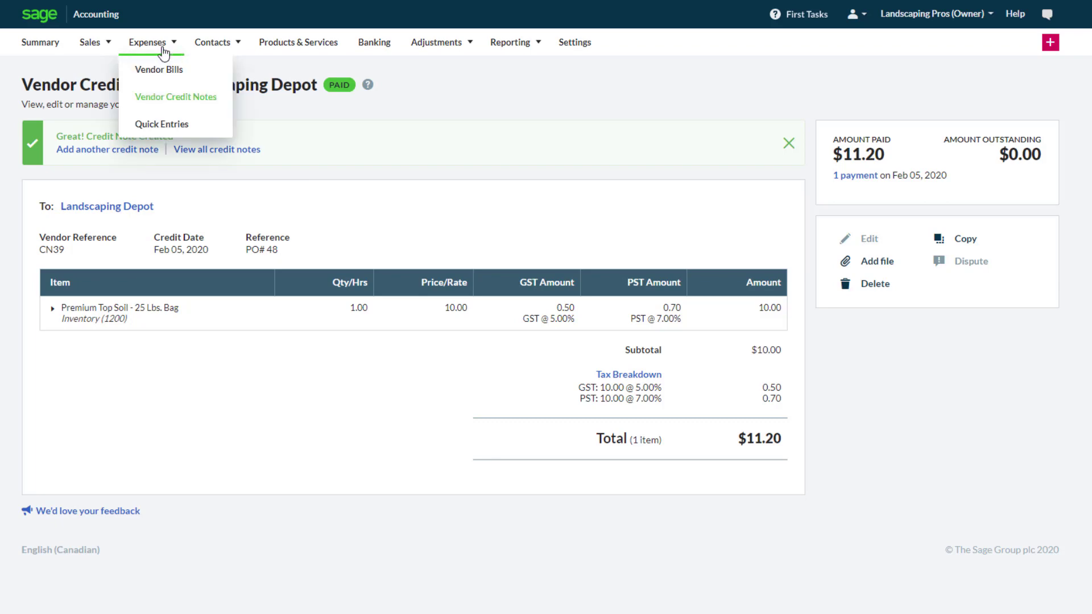
{"action": "left_click", "coordinate": [189, 105]}
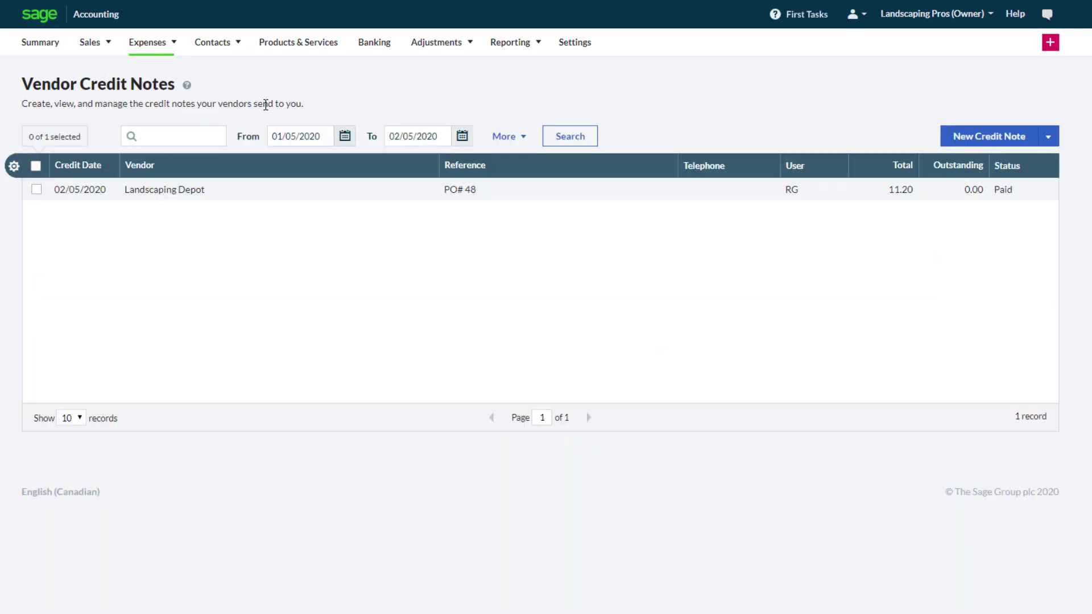
{"action": "left_click", "coordinate": [983, 138]}
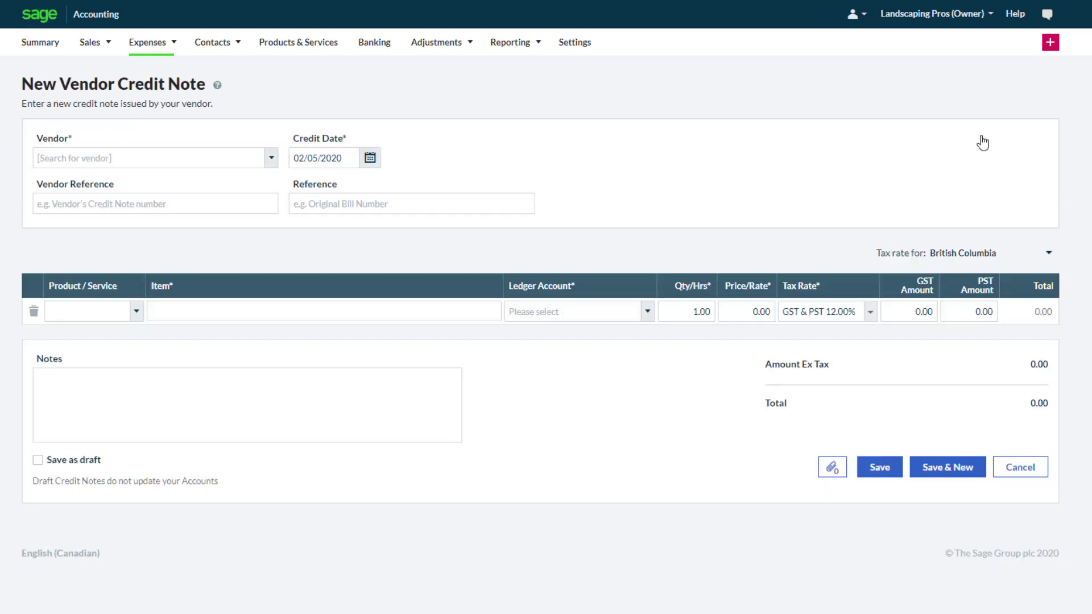
{"action": "left_click", "coordinate": [271, 158]}
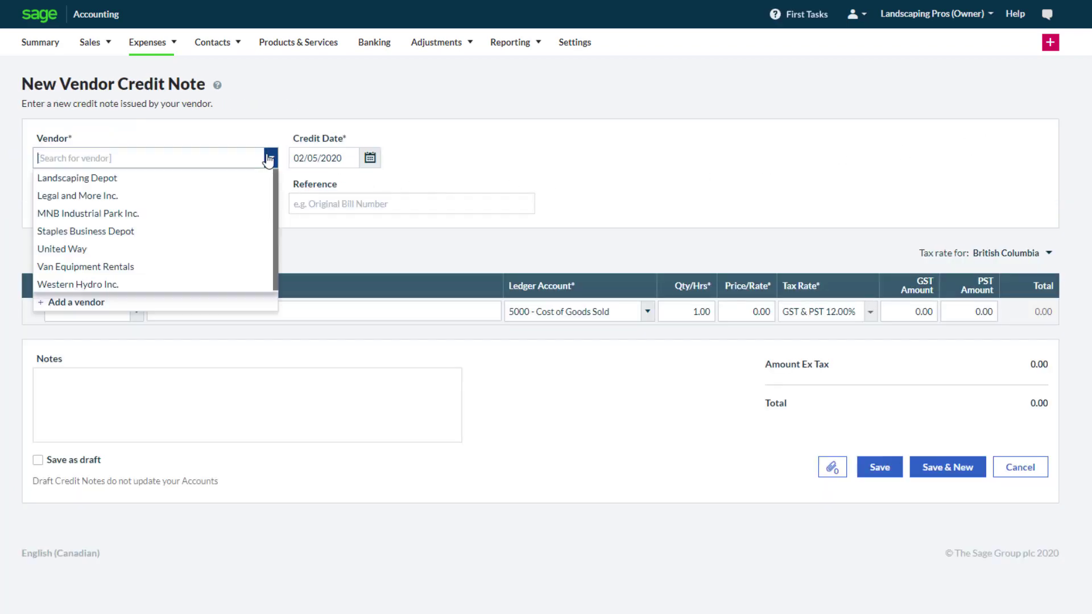
{"action": "left_click", "coordinate": [249, 230]}
{"action": "left_click", "coordinate": [227, 205]}
{"action": "type", "text": "C"}
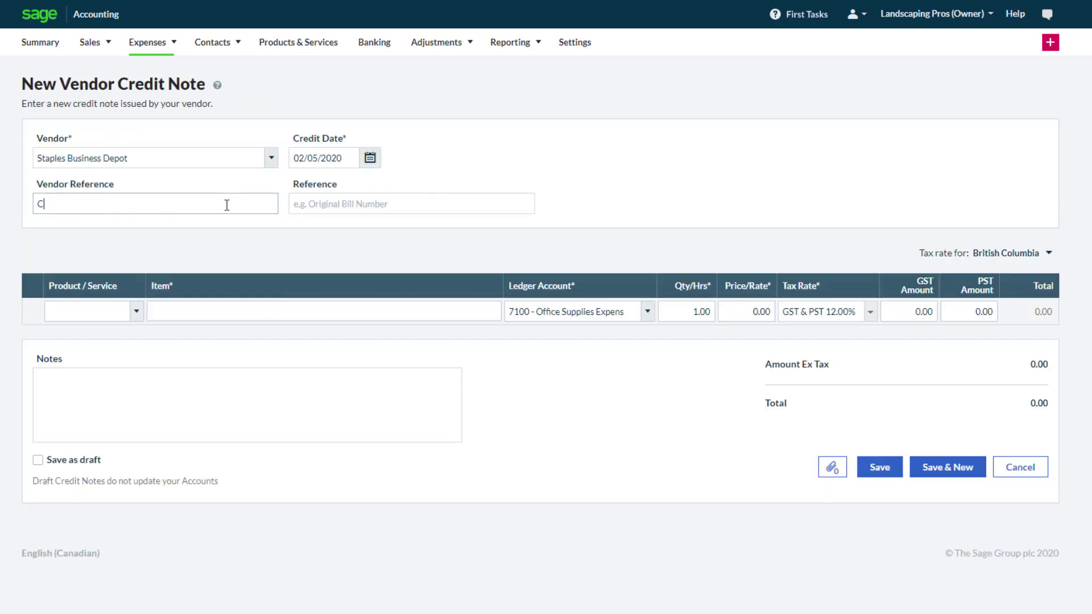
{"action": "type", "text": "N9487"}
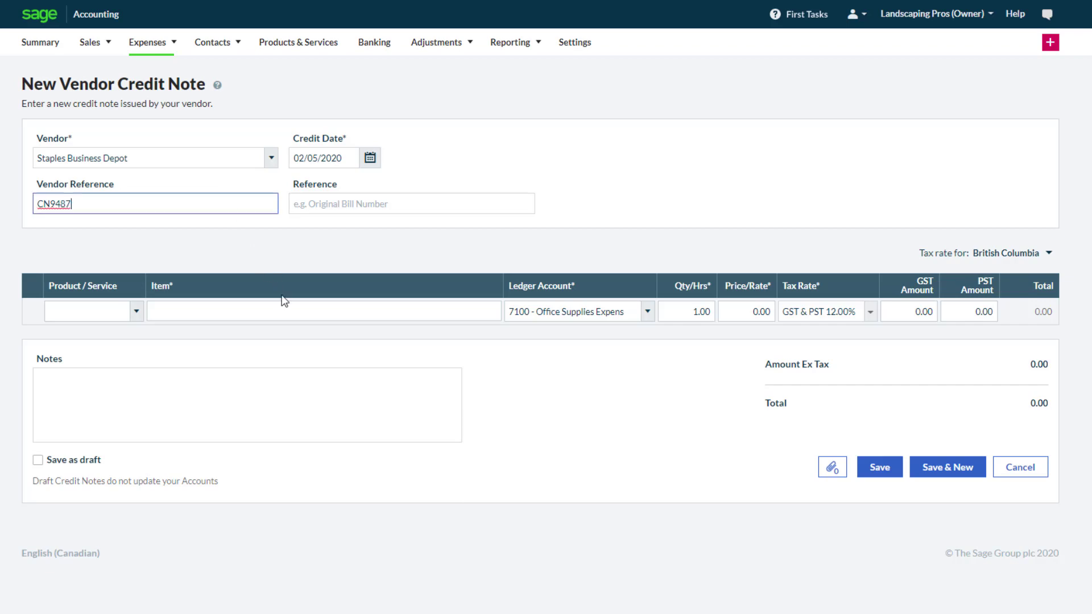
Add a "Store credit" line priced at 50 to the vendor credit note and save it
{"action": "left_click", "coordinate": [287, 311]}
{"action": "type", "text": "Store credit"}
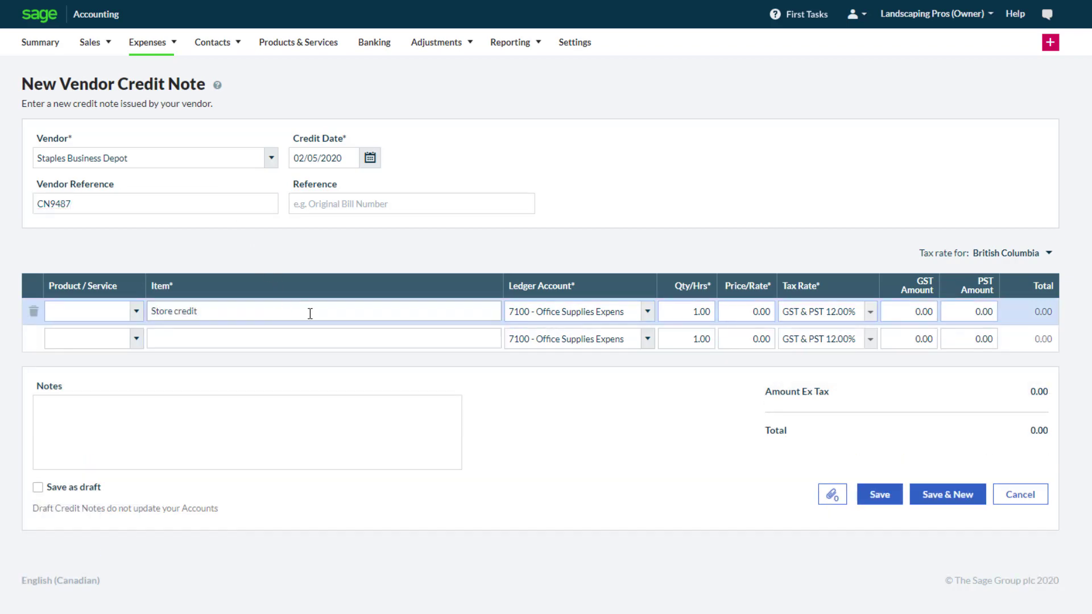
{"action": "left_click", "coordinate": [757, 312]}
{"action": "type", "text": "50"}
{"action": "key", "text": "Tab"}
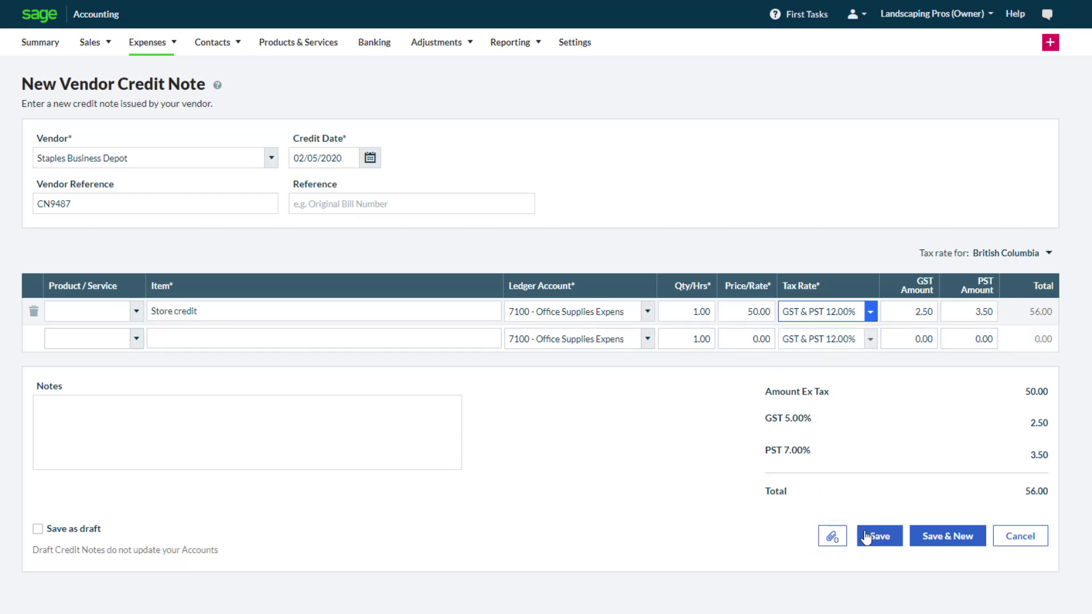
{"action": "left_click", "coordinate": [875, 536]}
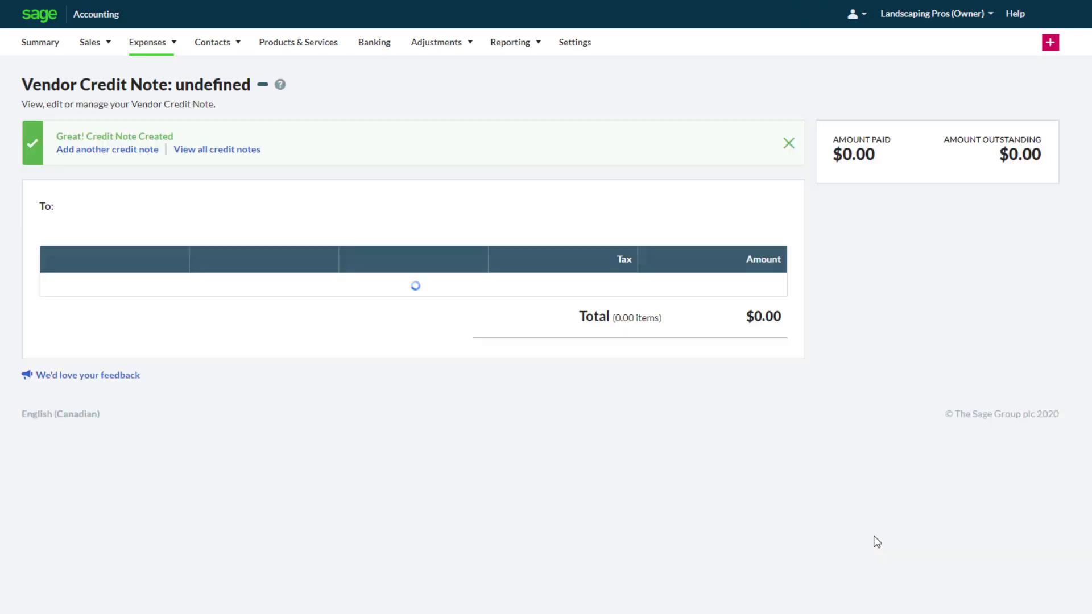